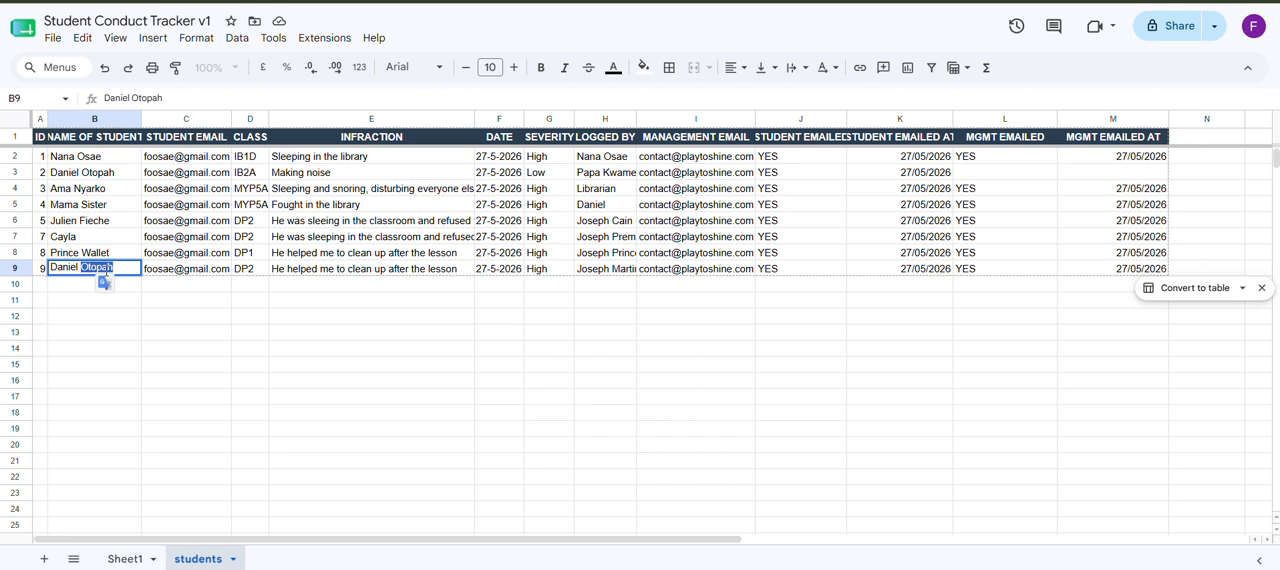
# Step: Correct the surname of the student in cell B9
pyautogui.write('Osae')
pyautogui.click(206, 332)
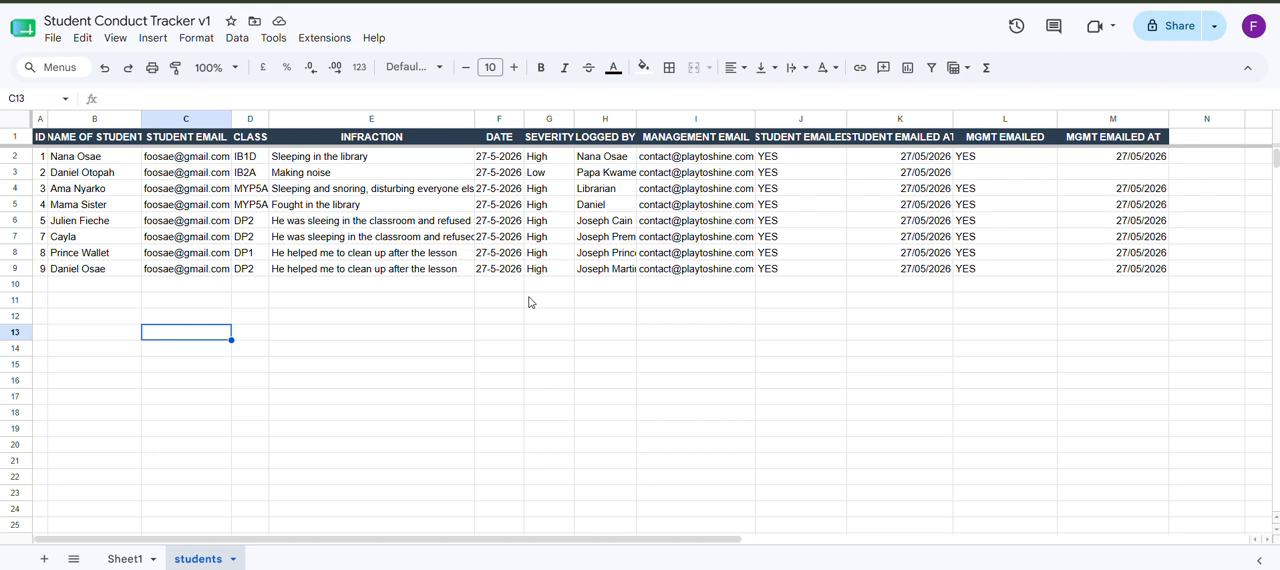
pyautogui.click(377, 353)
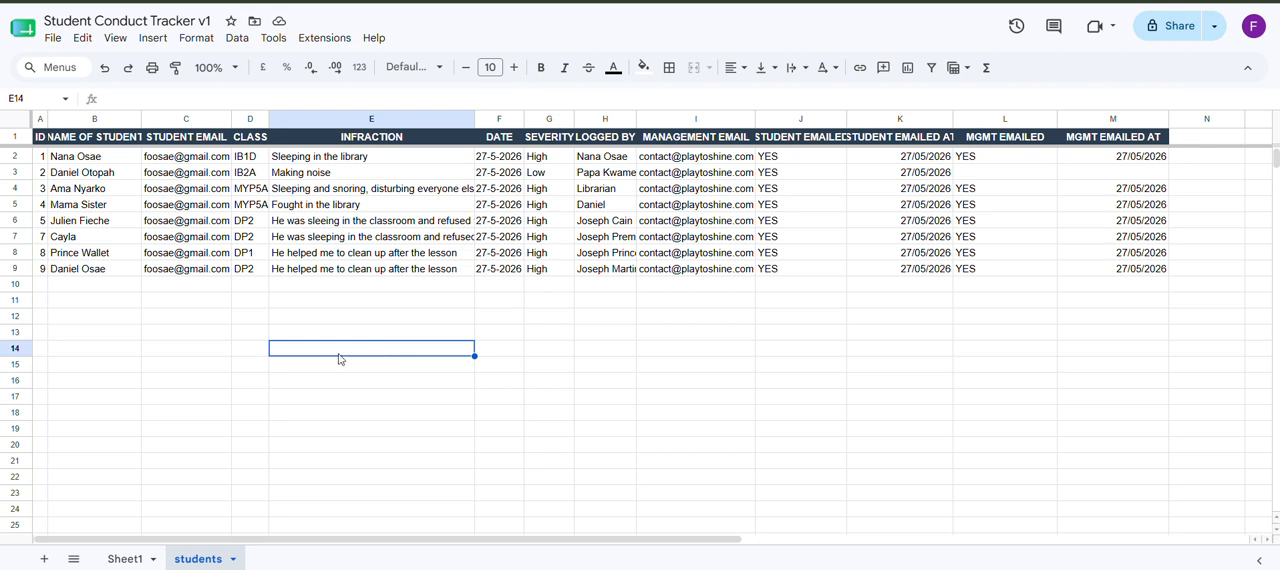
# Step: Start a new record in row 10 with ID 10 and the student's full name
pyautogui.click(41, 287)
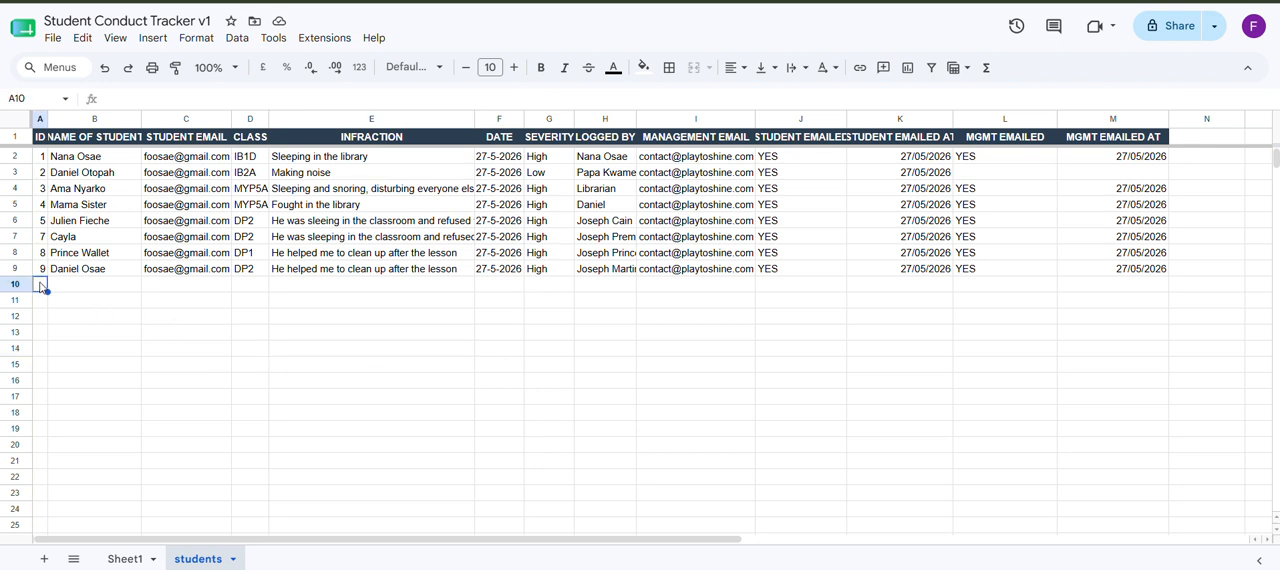
pyautogui.write('10')
pyautogui.click(93, 289)
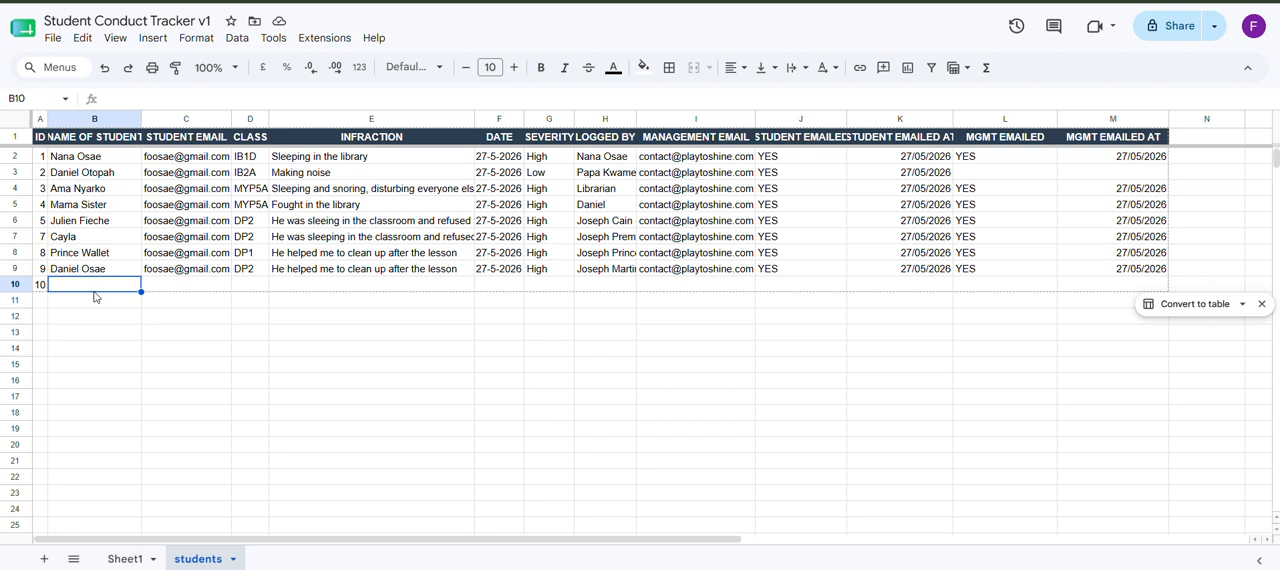
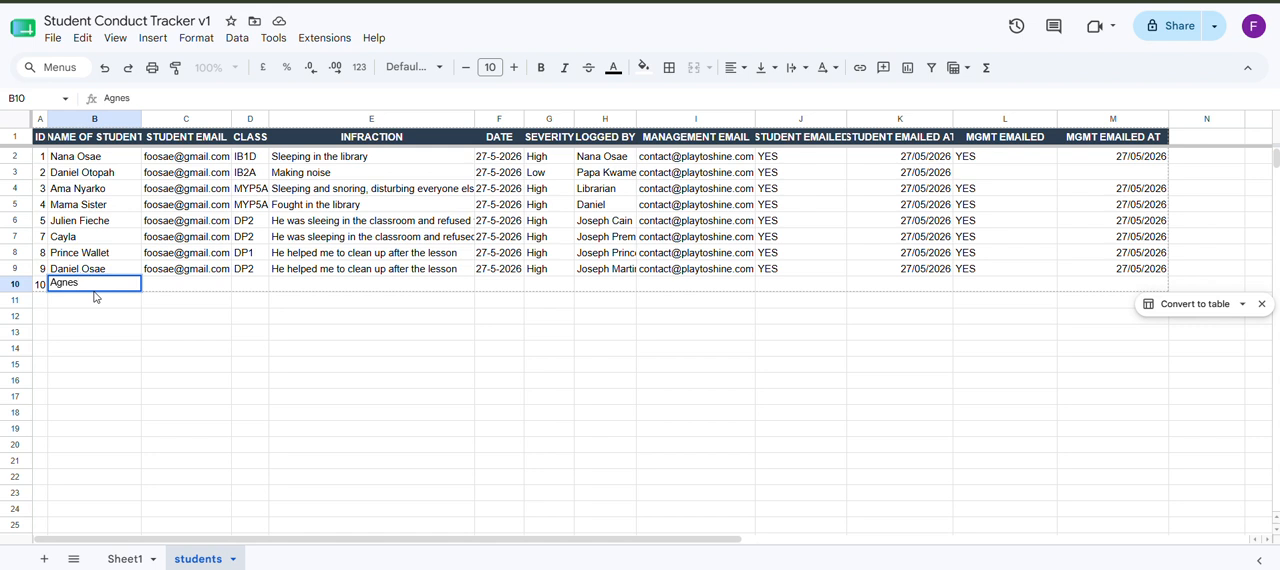
# Step: Copy the student email from C9 into C10 and the class IB2A from D3 into D10
pyautogui.click(185, 270)
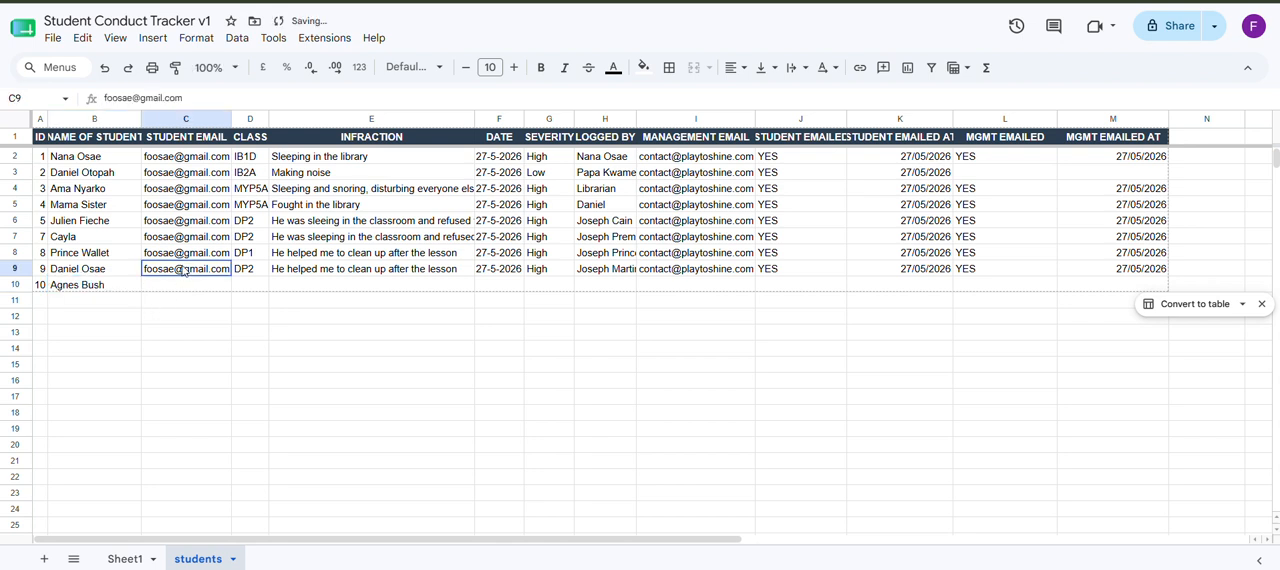
pyautogui.click(186, 286)
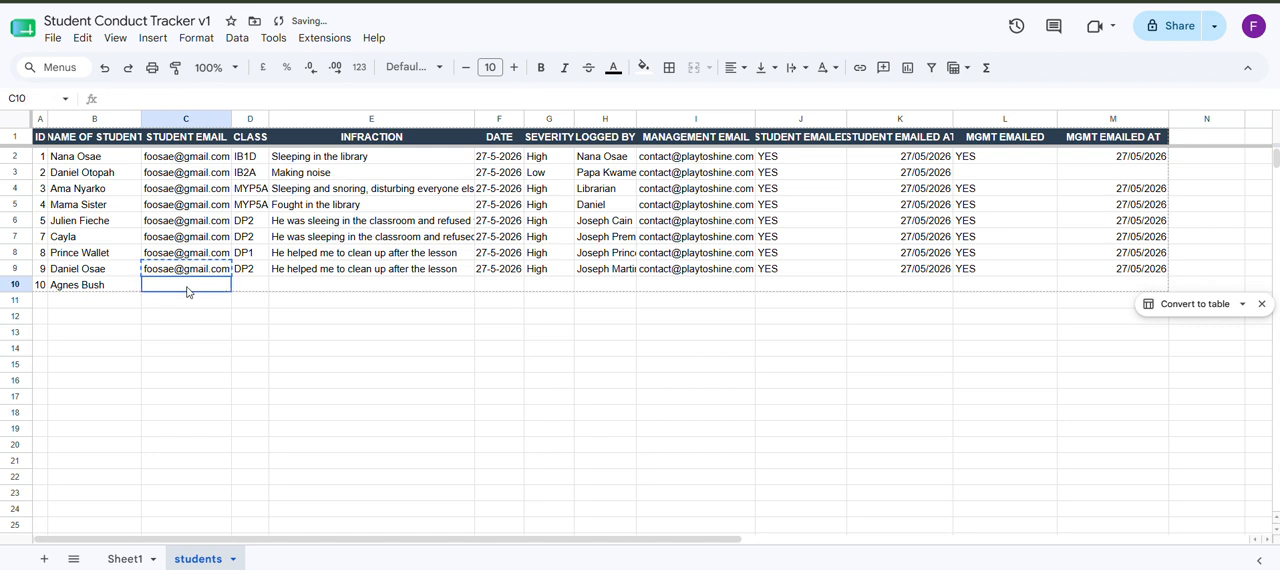
pyautogui.hotkey('ctrl', 'v')
pyautogui.click(315, 289)
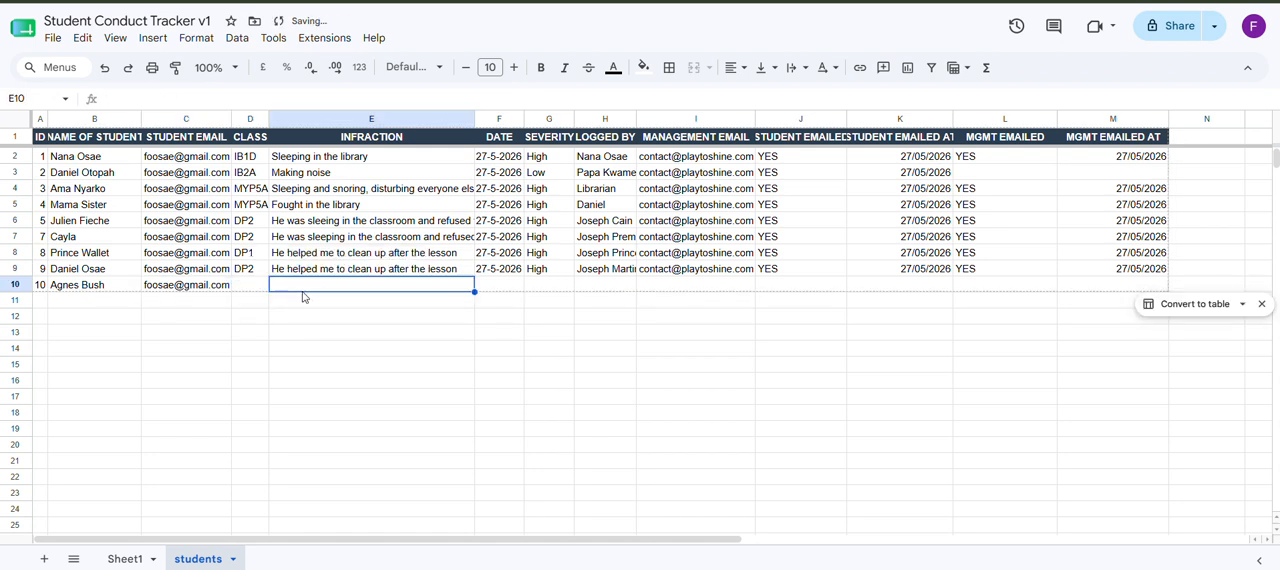
pyautogui.click(249, 174)
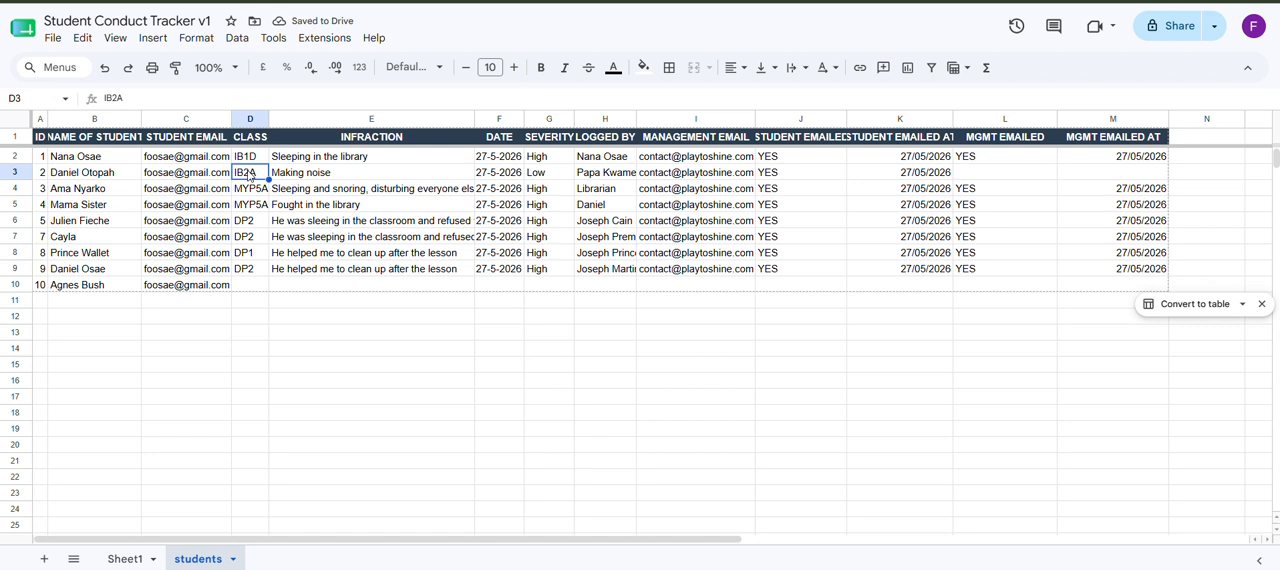
pyautogui.hotkey('ctrl', 'c')
pyautogui.click(257, 288)
pyautogui.hotkey('ctrl', 'v')
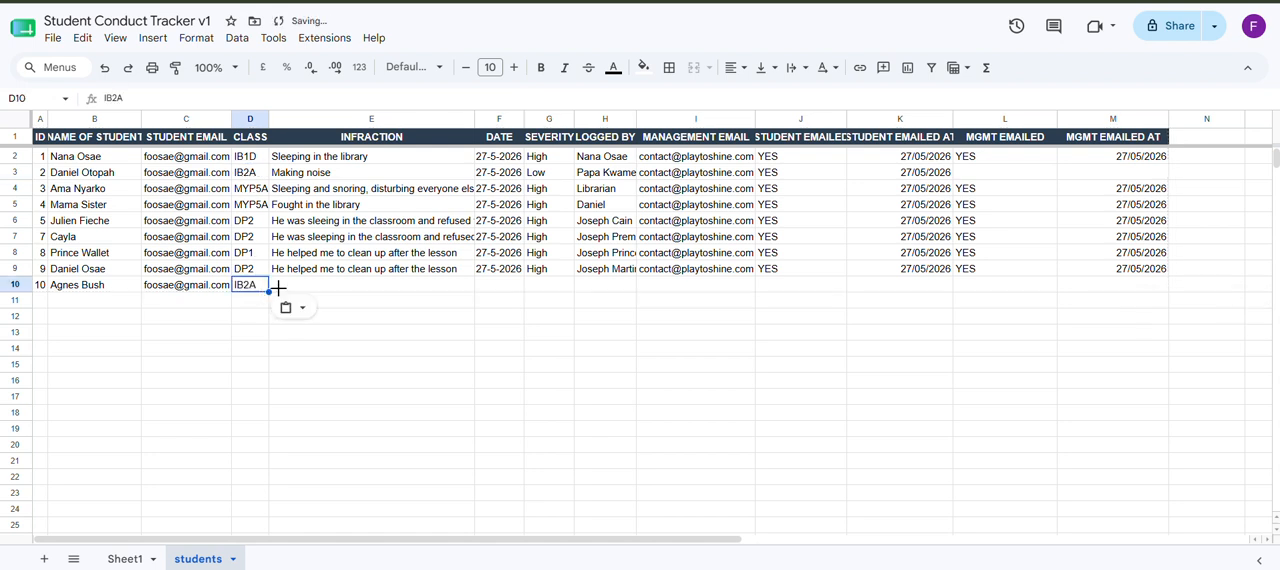
# Step: Enter the infraction "Play music loudly and talking disruptively in the library" in E10
pyautogui.click(338, 292)
pyautogui.write('F')
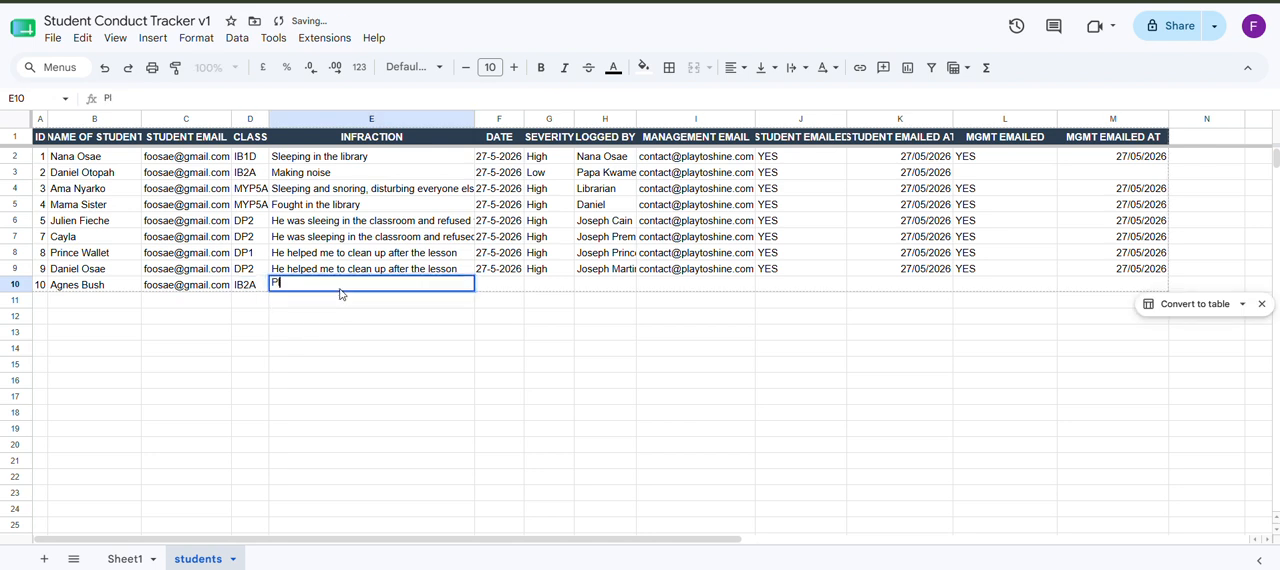
pyautogui.write('lay musi')
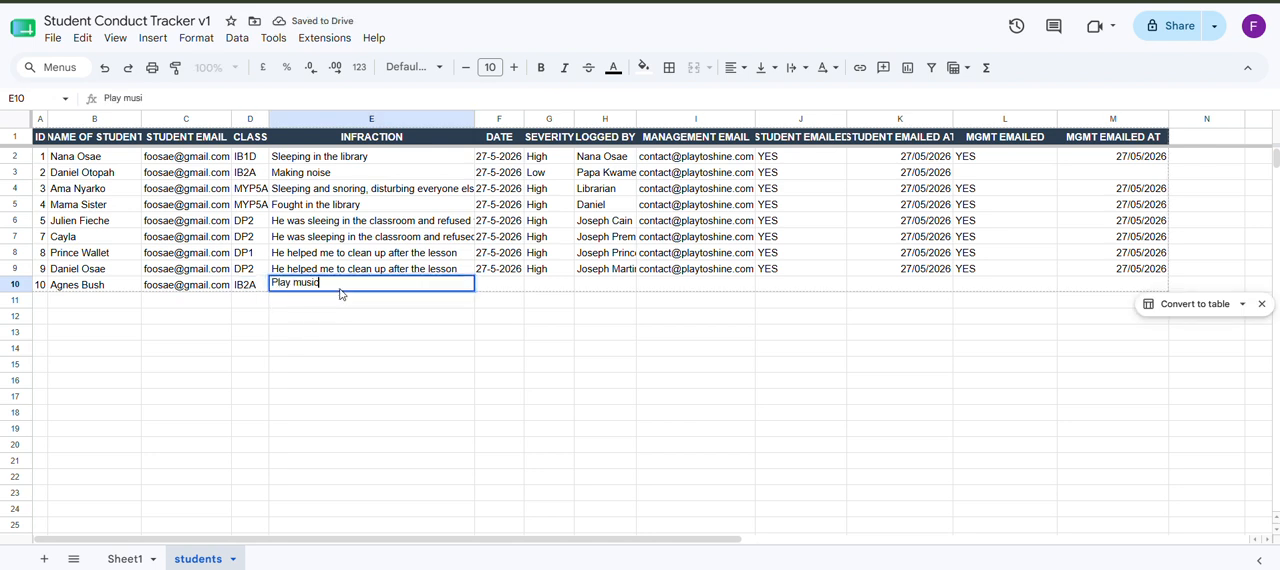
pyautogui.write('c loundl')
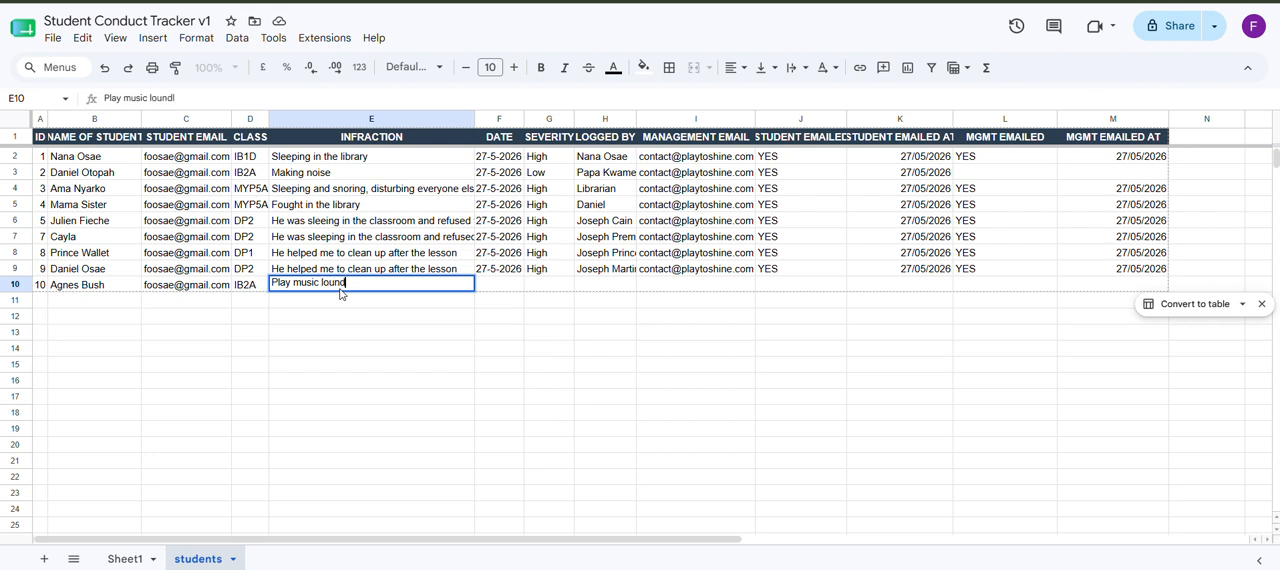
pyautogui.press('BackSpace')
pyautogui.press('BackSpace')
pyautogui.write('dly and talk')
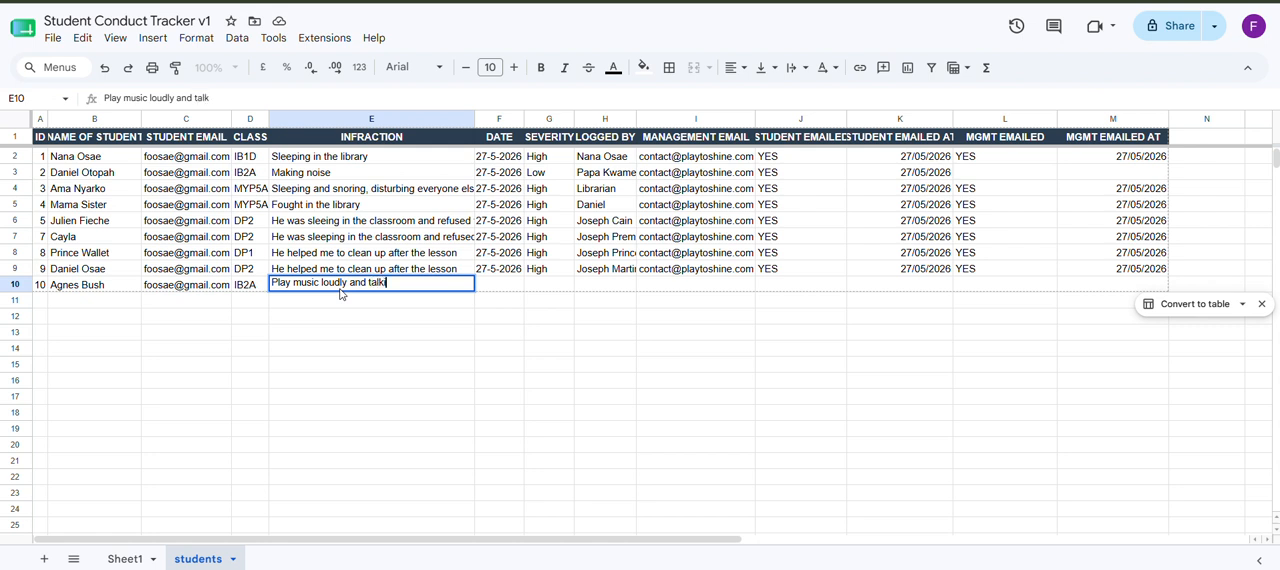
pyautogui.write('ing disruptive')
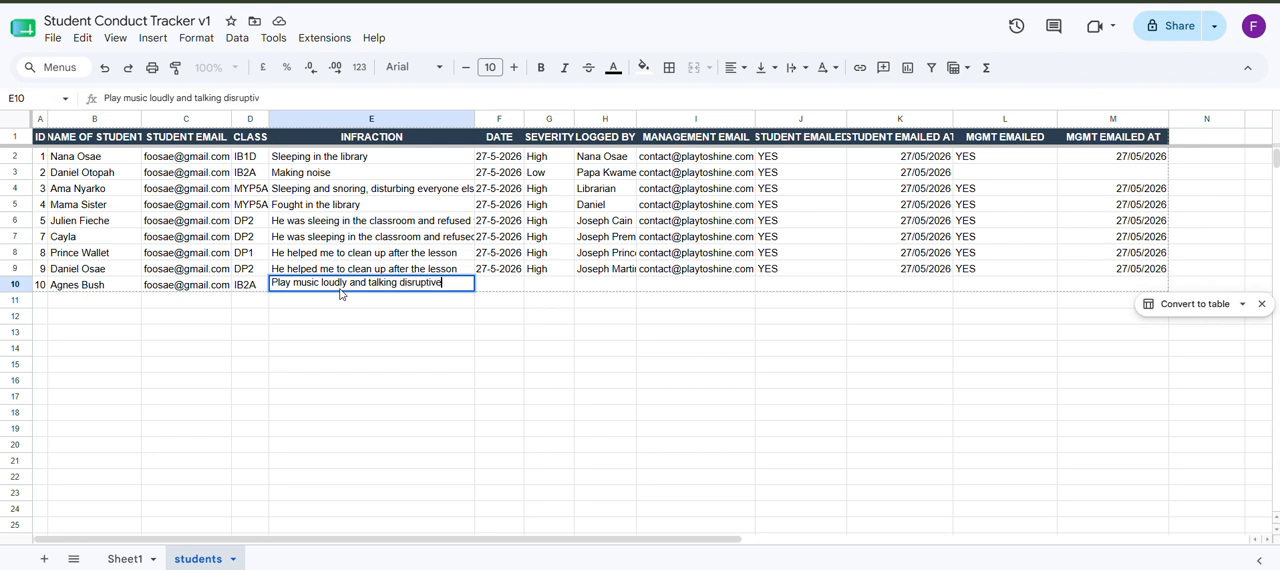
pyautogui.write('ly in the ')
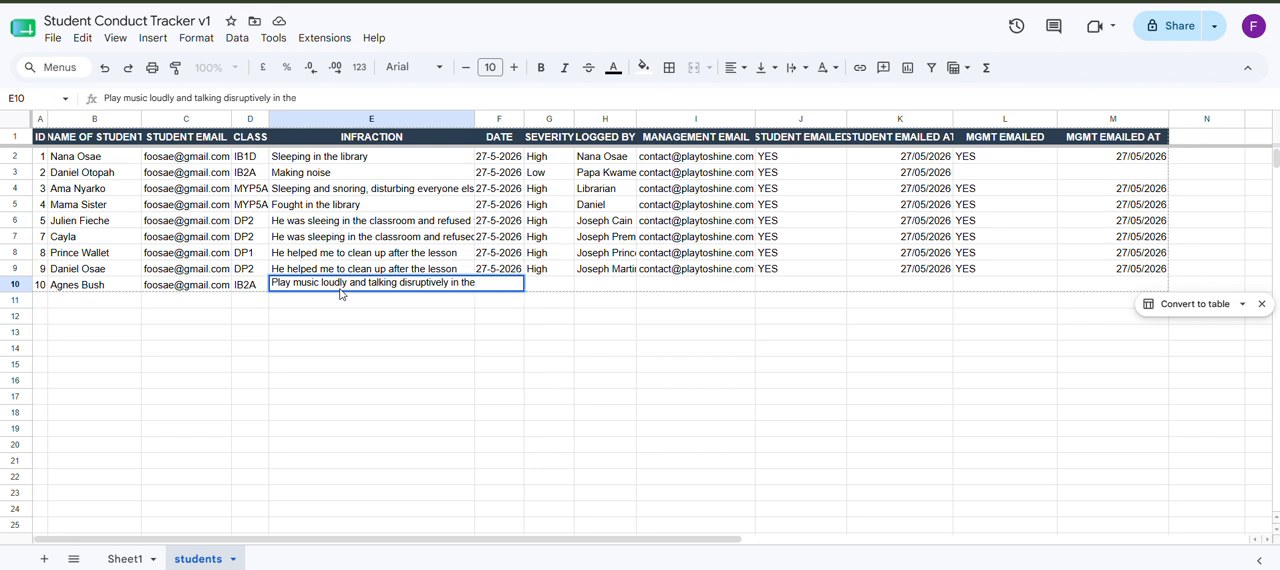
pyautogui.write('library')
# Step: Fill in the date 27-5-2026 in F10 and the severity High in G10, copying both from row 9
pyautogui.click(520, 270)
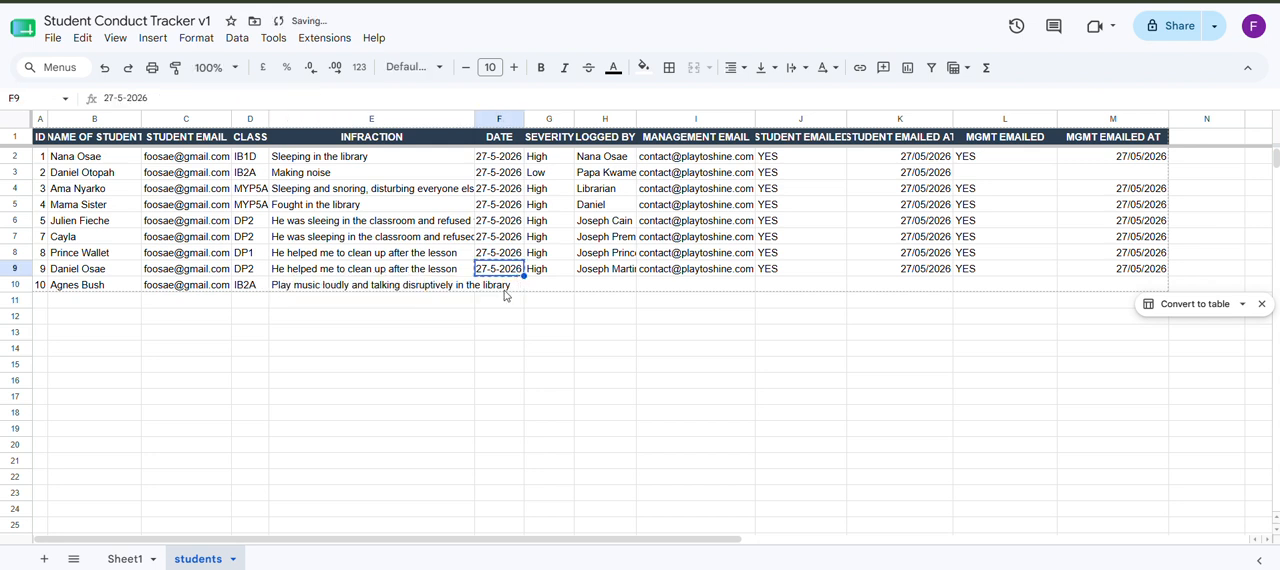
pyautogui.hotkey('ctrl', 'c')
pyautogui.click(505, 288)
pyautogui.hotkey('ctrl', 'v')
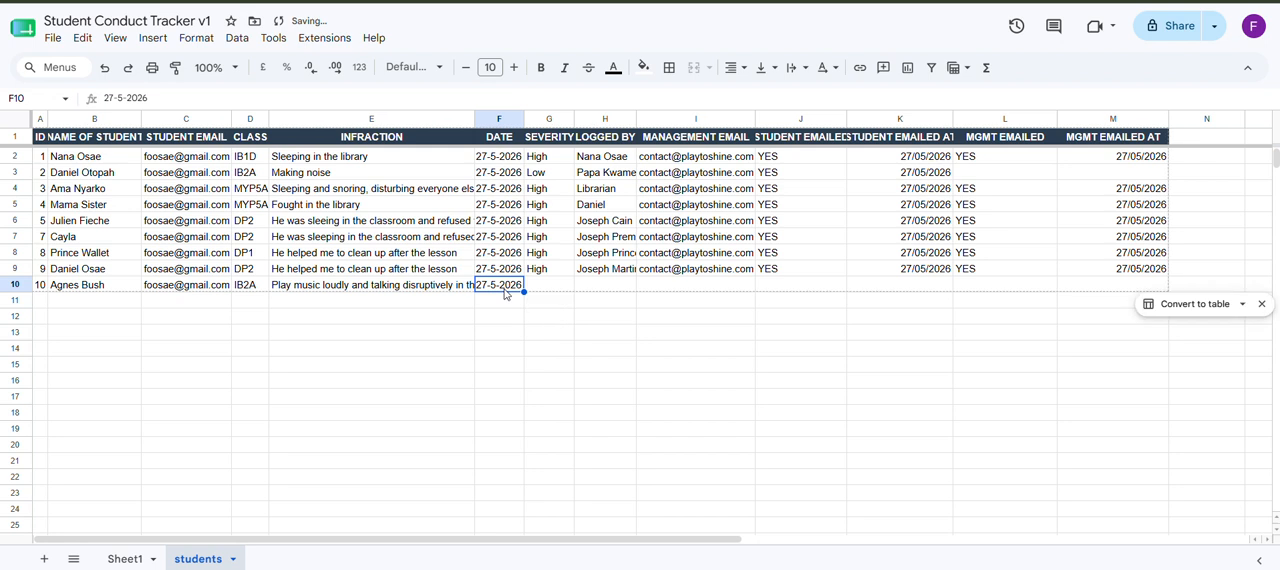
pyautogui.doubleClick(503, 288)
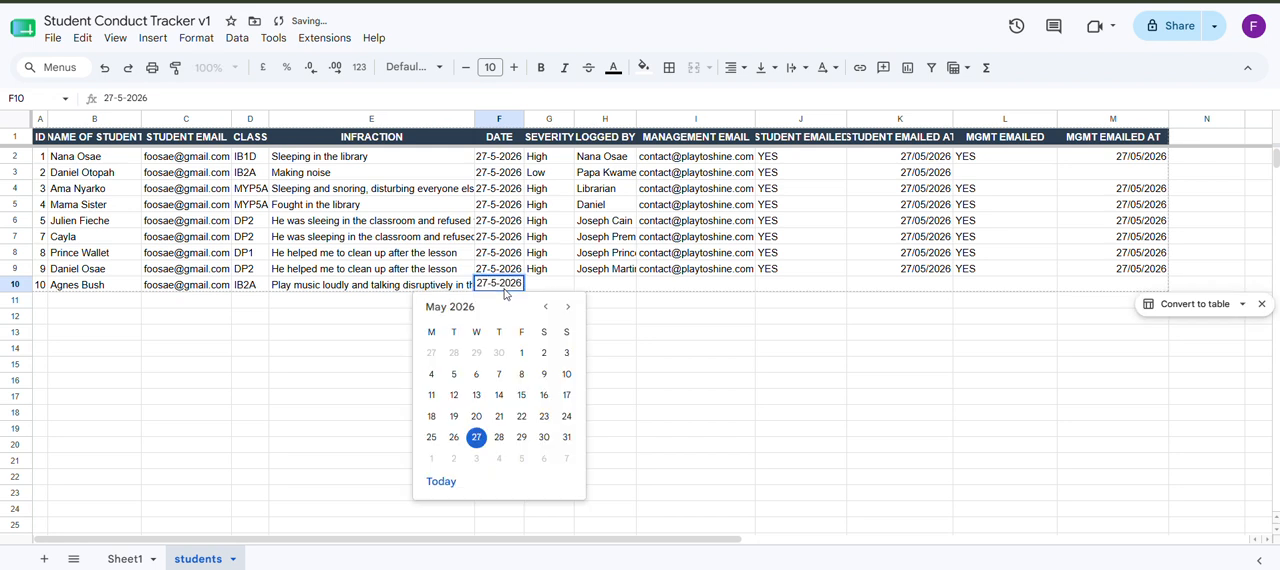
pyautogui.click(477, 443)
pyautogui.click(558, 272)
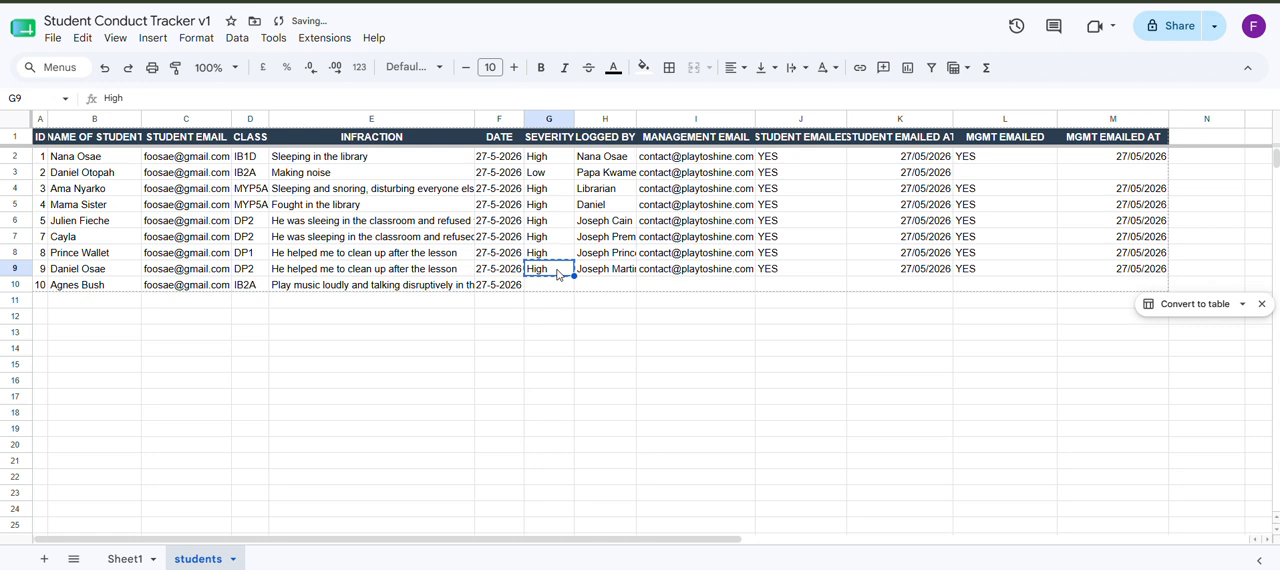
pyautogui.click(554, 291)
pyautogui.hotkey('ctrl', 'v')
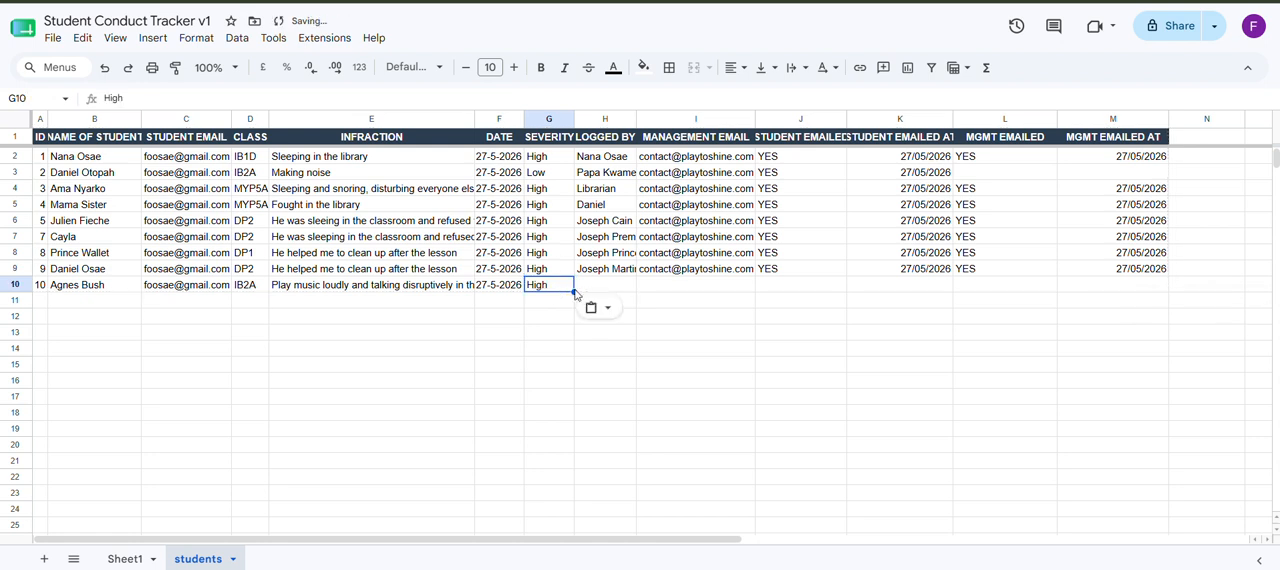
# Step: Enter the reporting staff member's full name in H10 and copy the management email from I9 into I10
pyautogui.press('Tab')
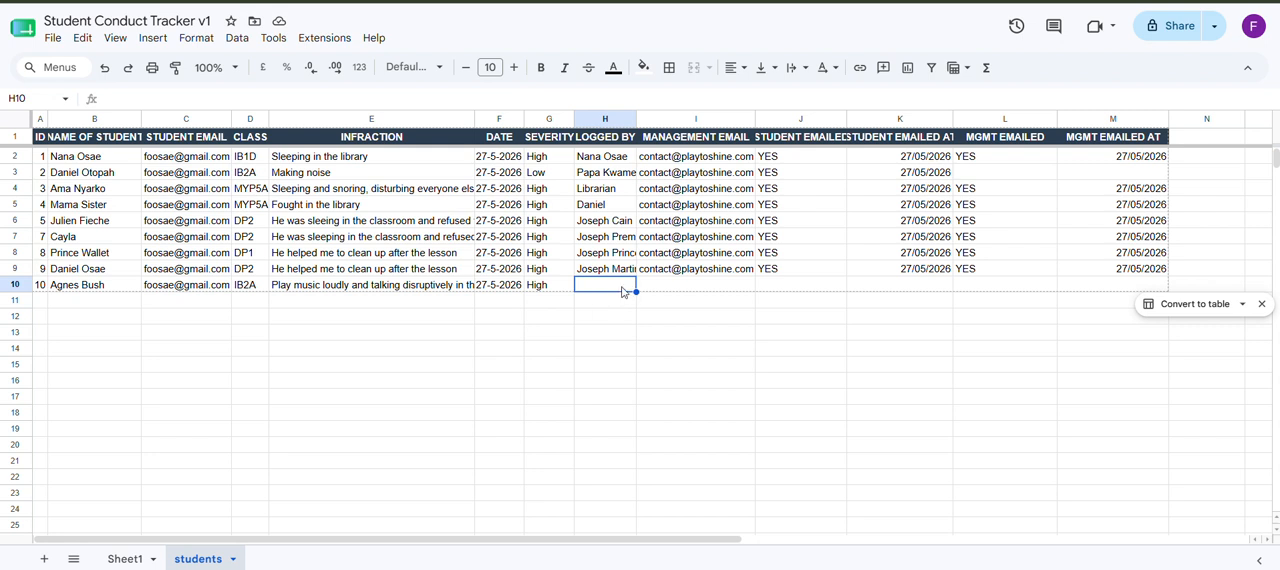
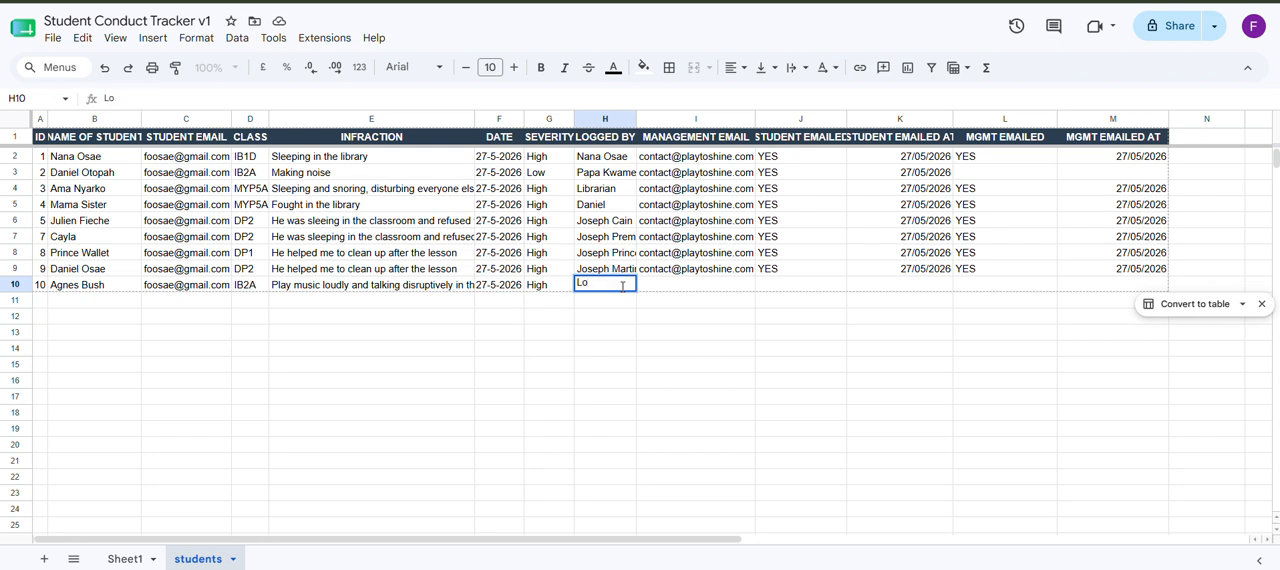
pyautogui.click(718, 270)
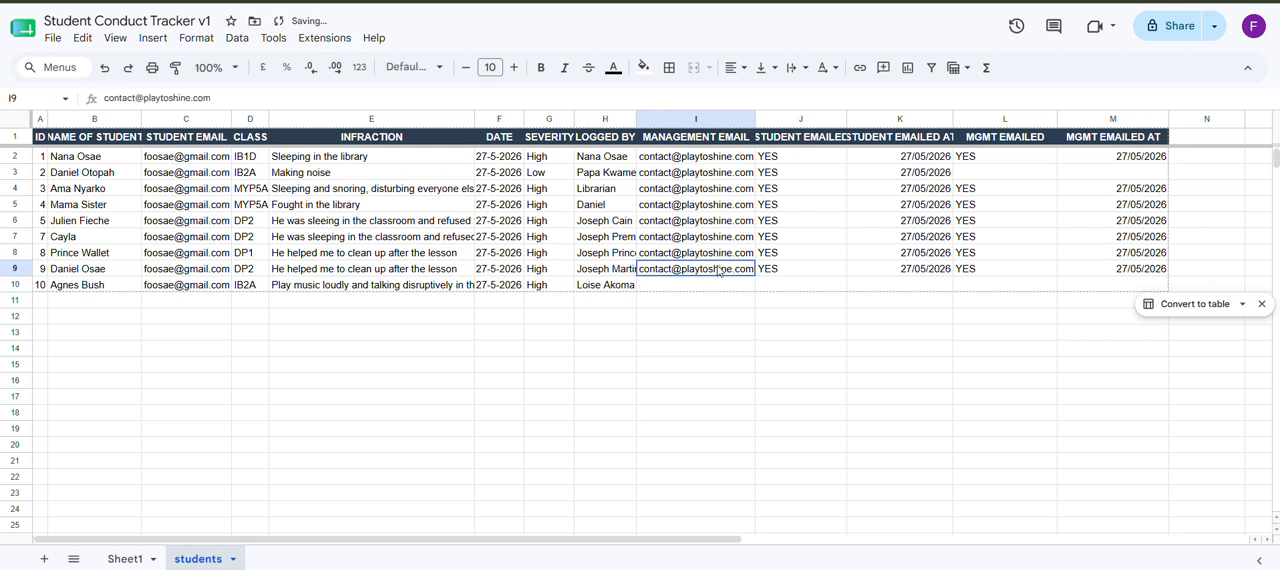
pyautogui.click(706, 290)
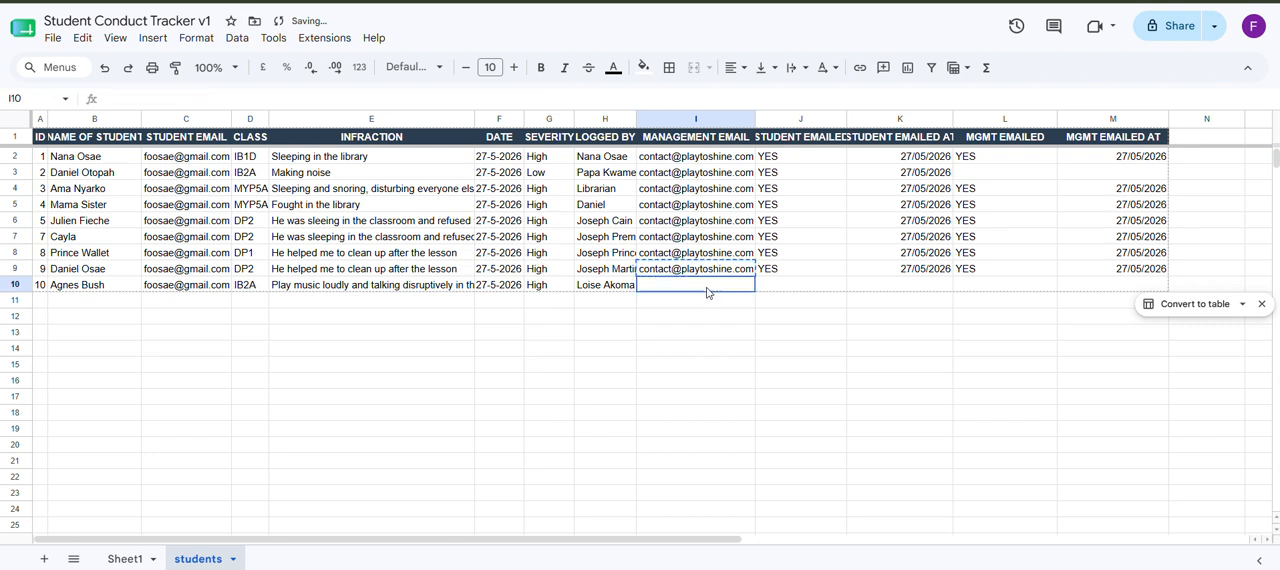
pyautogui.hotkey('ctrl', 'v')
pyautogui.click(714, 347)
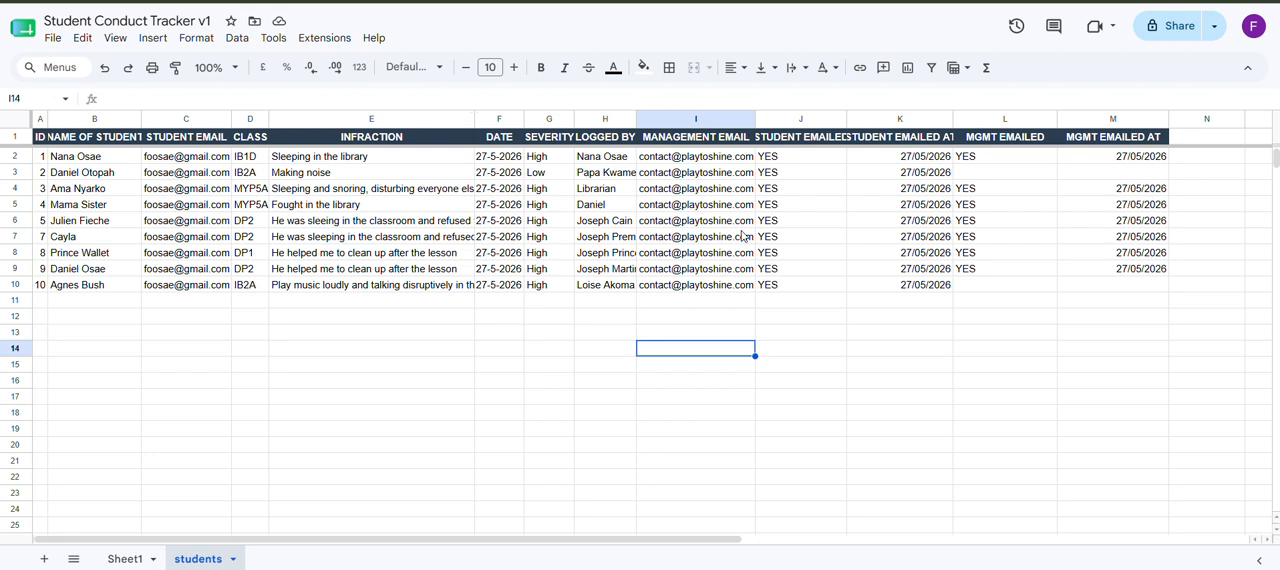
# Step: Run Force Weekly Digest Now from the Student Conduct Tracker v1 extension
pyautogui.click(324, 37)
pyautogui.moveTo(374, 209)
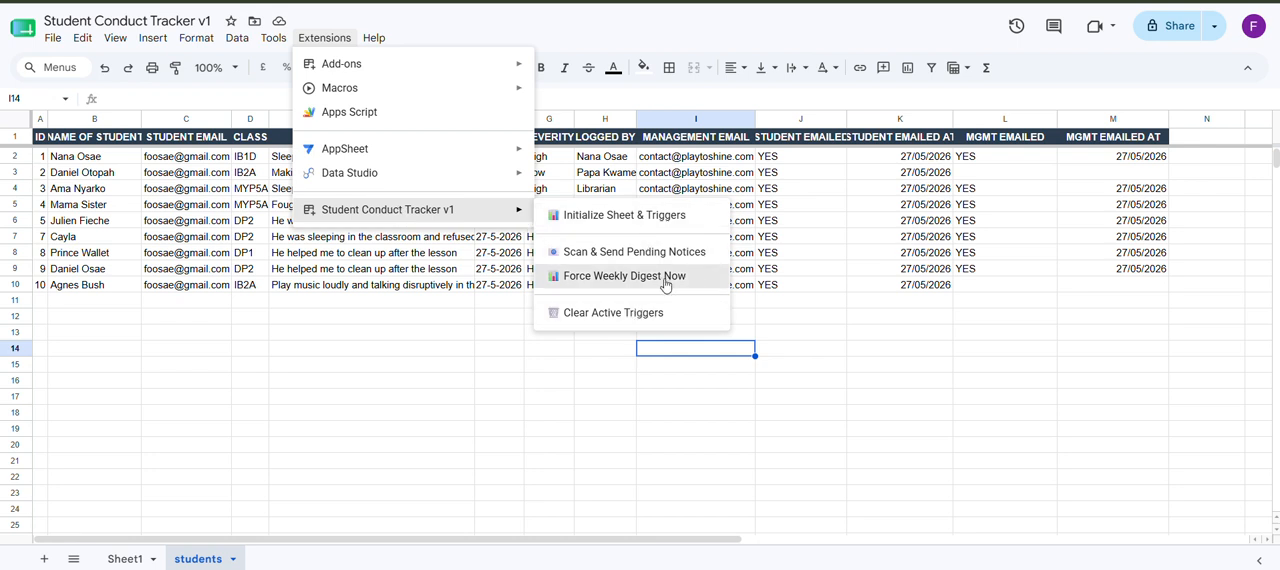
pyautogui.click(672, 282)
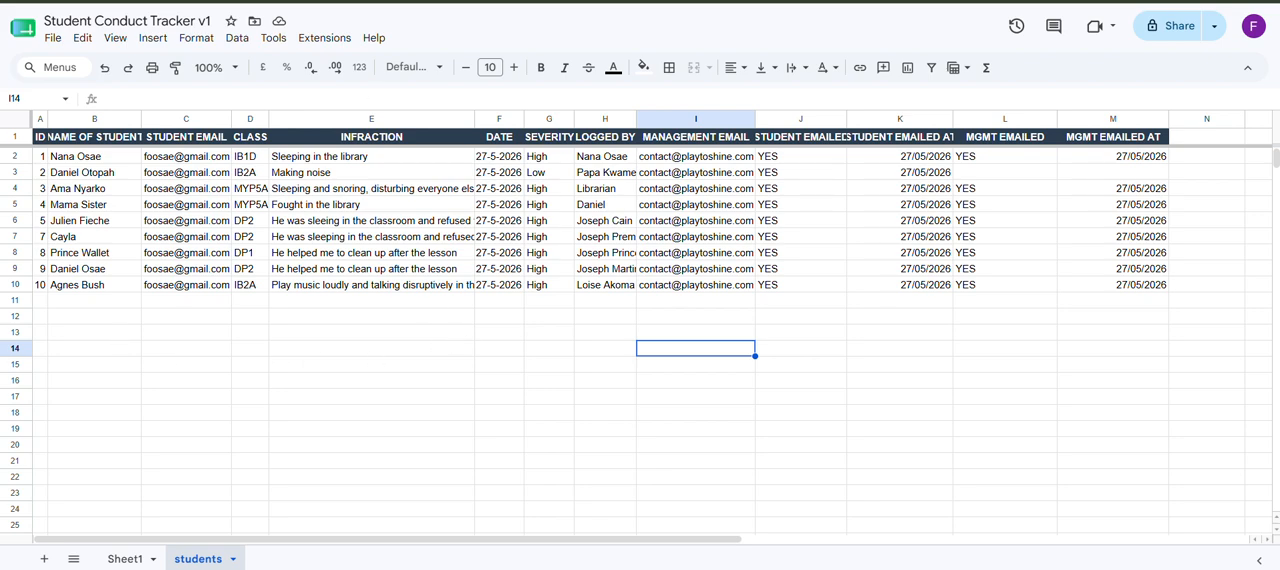
# Step: Switch to the student's Gmail inbox and read through the newest Student Conduct Notice email
pyautogui.click(330, 1)
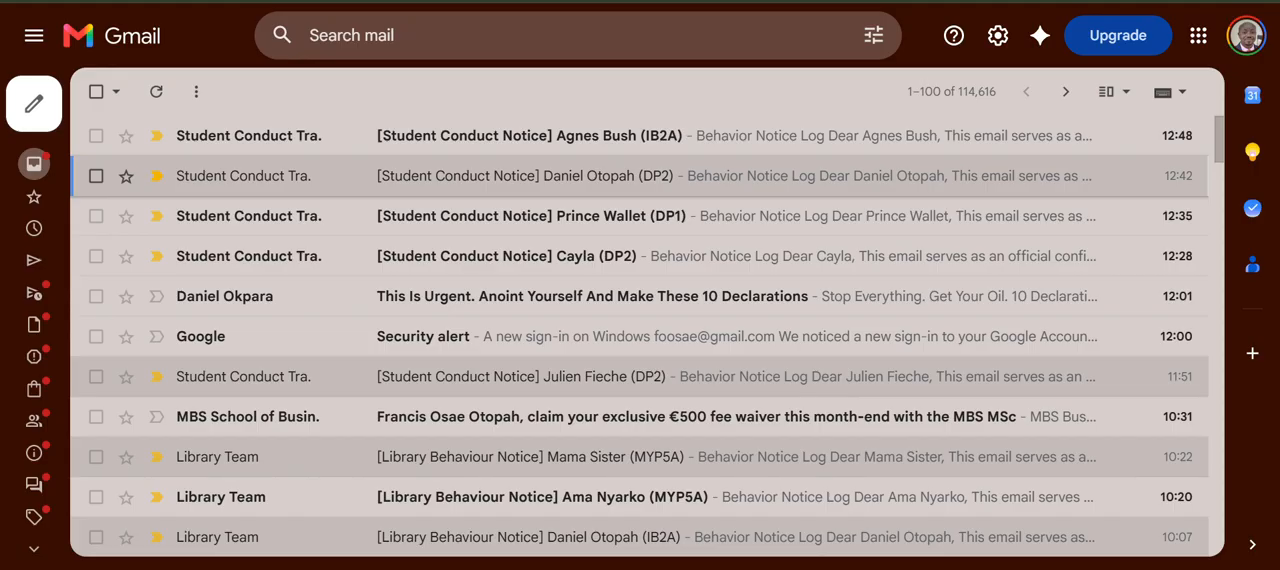
pyautogui.click(483, 125)
pyautogui.scroll(-2, 434, 277)
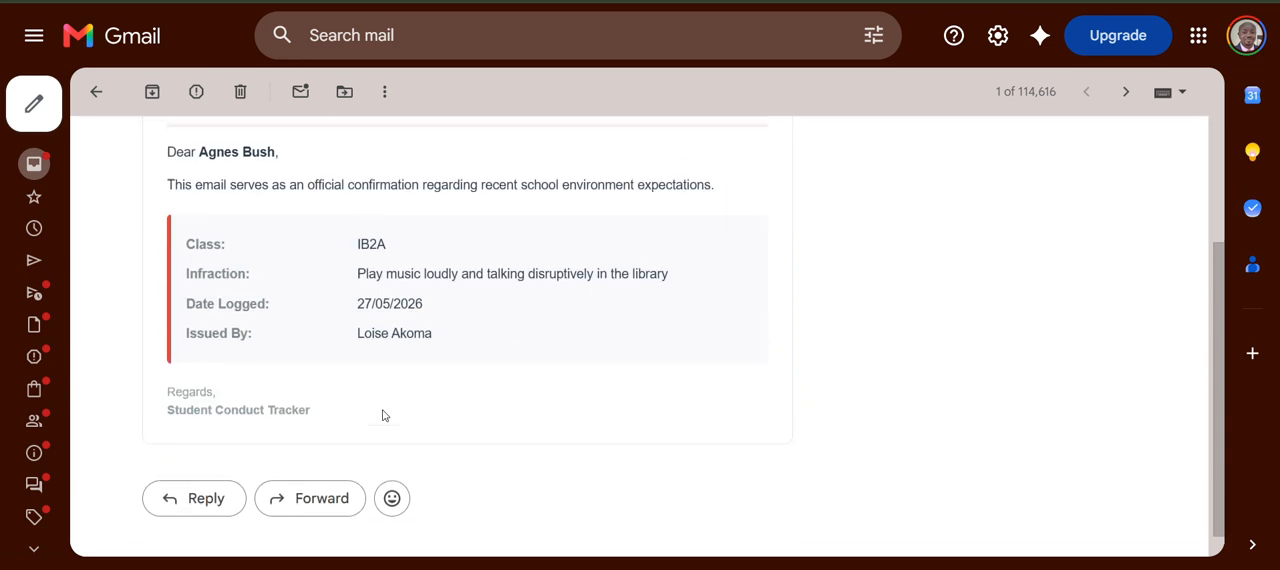
pyautogui.scroll(1, 383, 415)
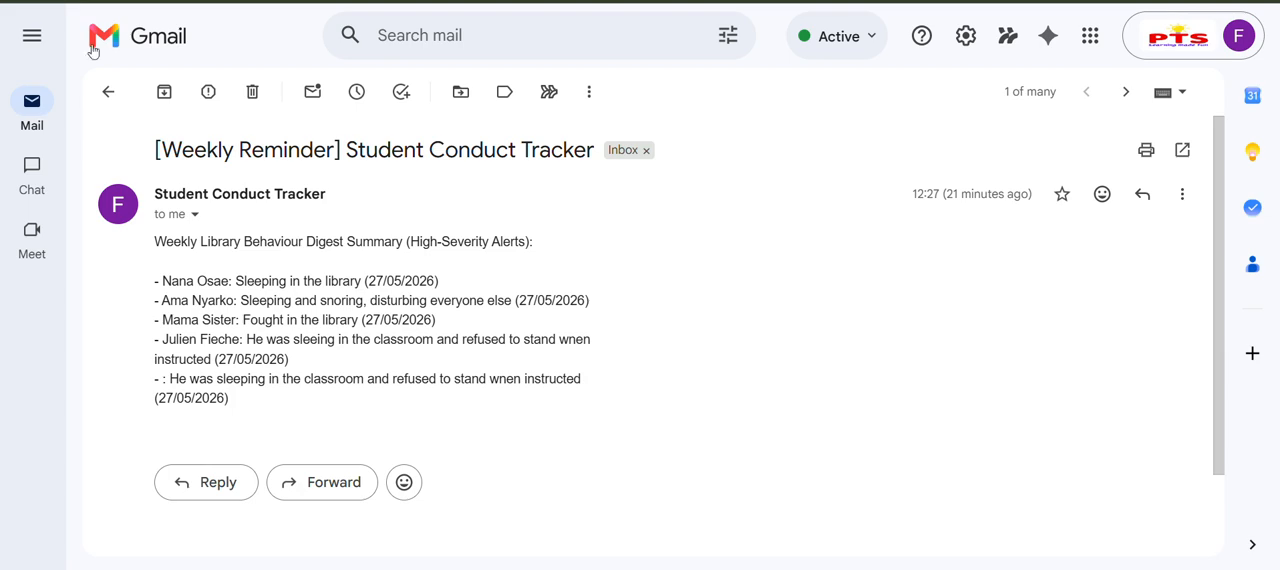
# Step: In the management Gmail account, return to the inbox and read the newest Weekly Reminder digest email
pyautogui.click(99, 93)
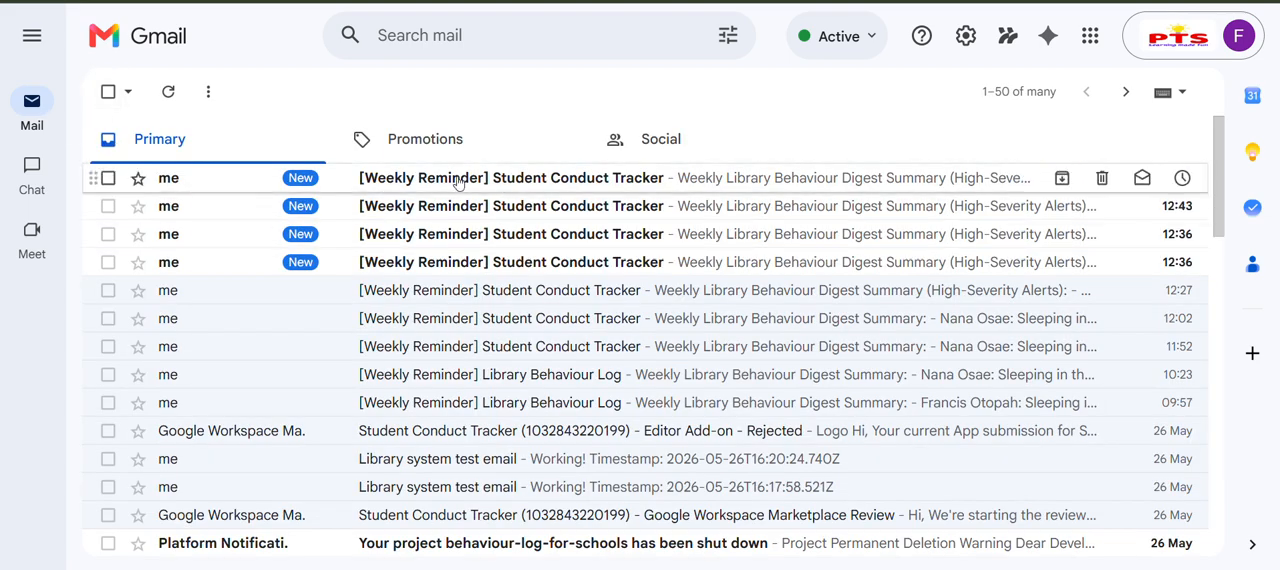
pyautogui.click(491, 188)
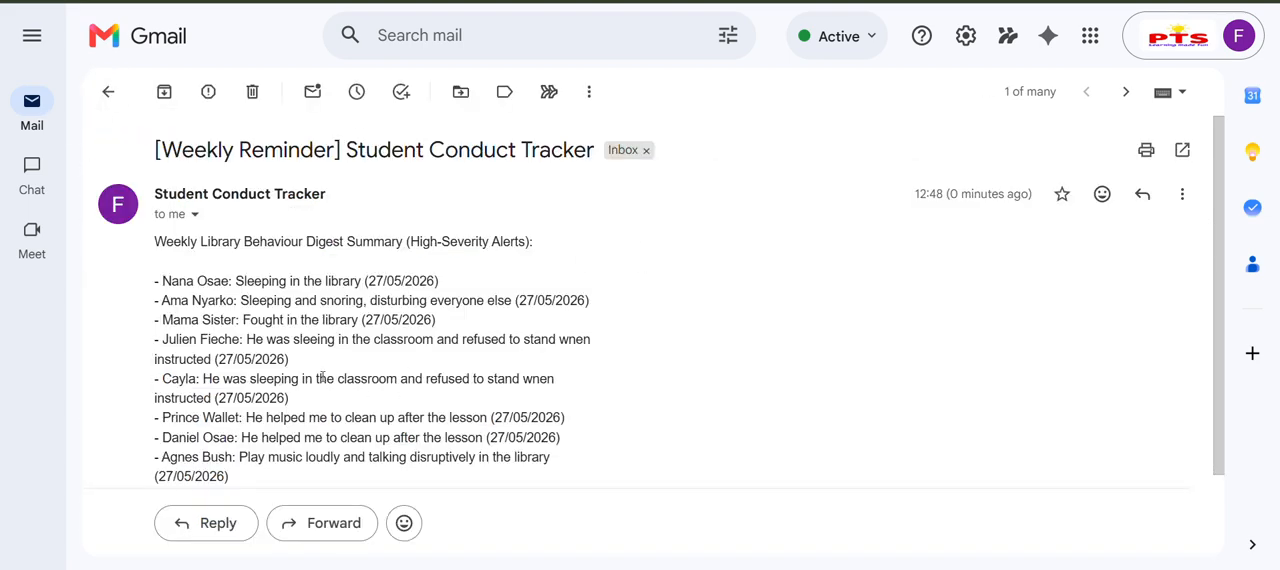
pyautogui.scroll(-1, 400, 390)
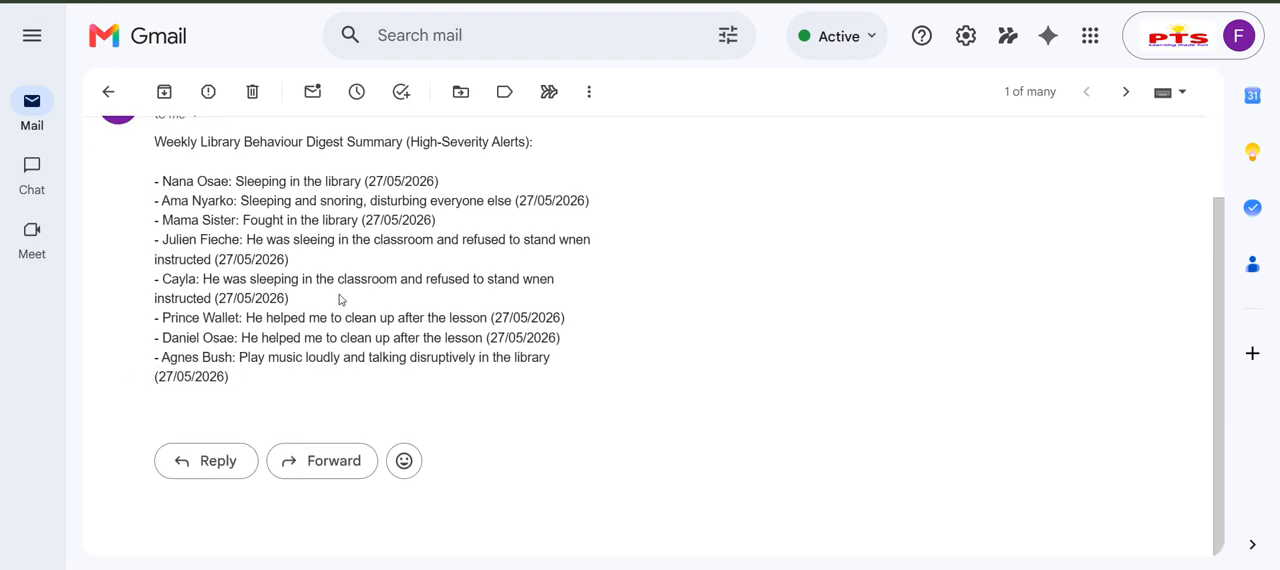
pyautogui.scroll(1, 340, 249)
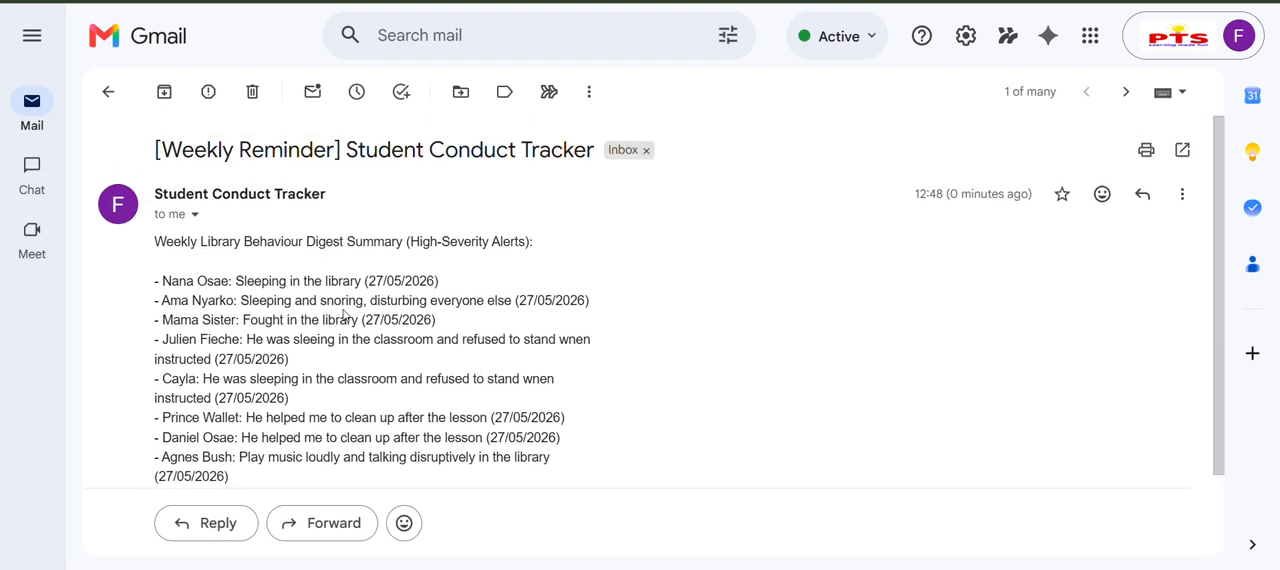